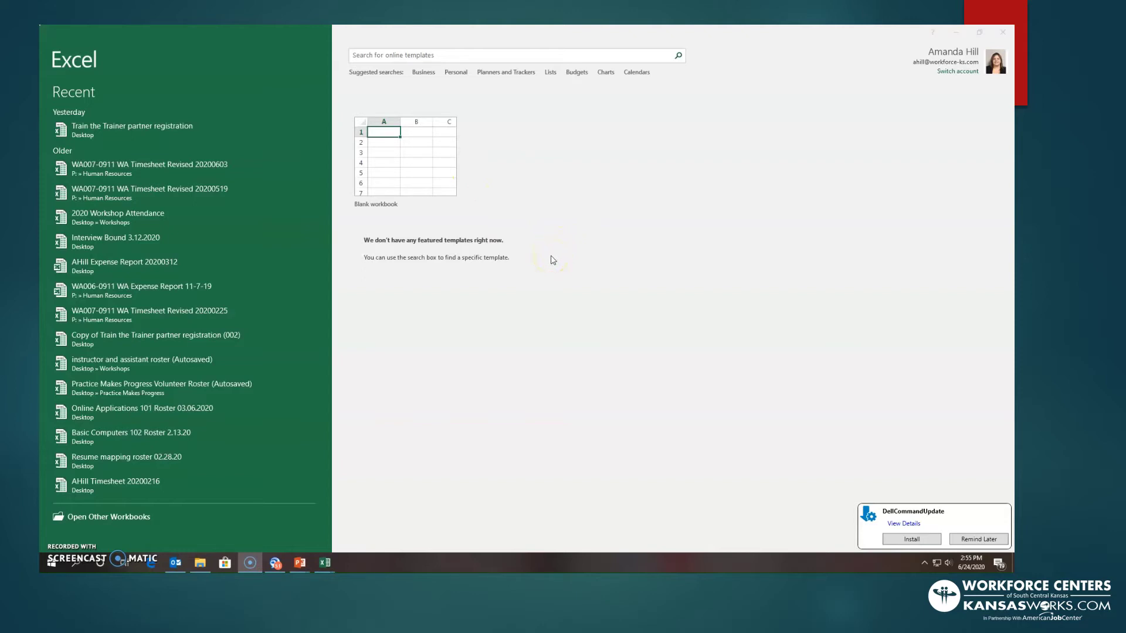
Create a new blank workbook, Book1, from the Excel start screen
{"action": "left_click", "coordinate": [440, 181]}
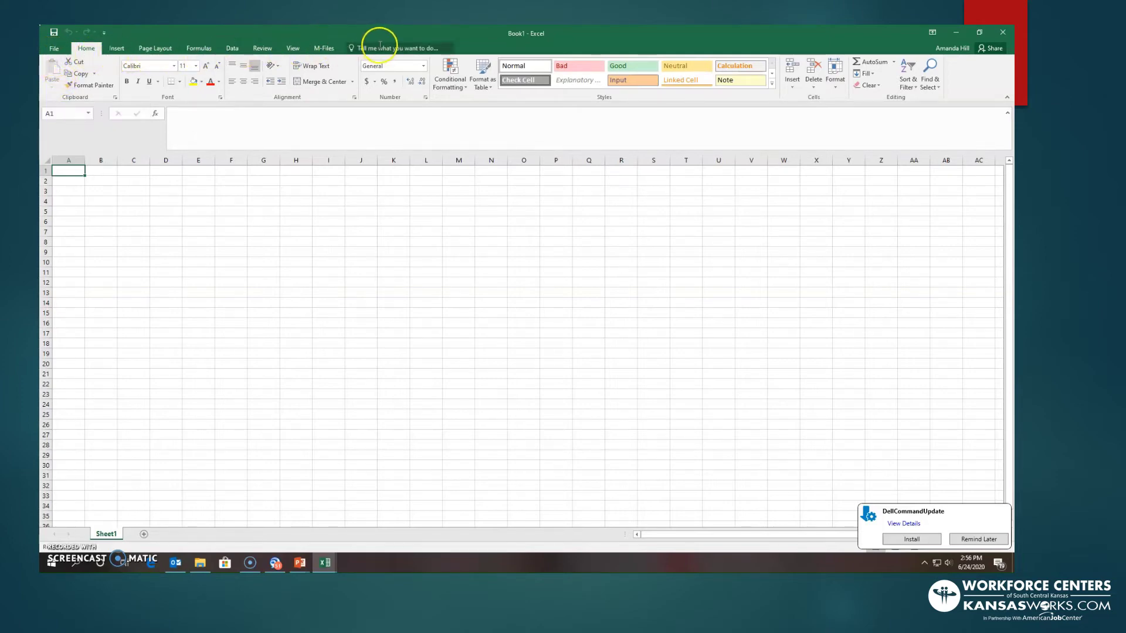
Browse the Insert, Page Layout, Formulas, Data, Review, View, M-Files and Home commands, finishing on Insert
{"action": "left_click", "coordinate": [120, 51]}
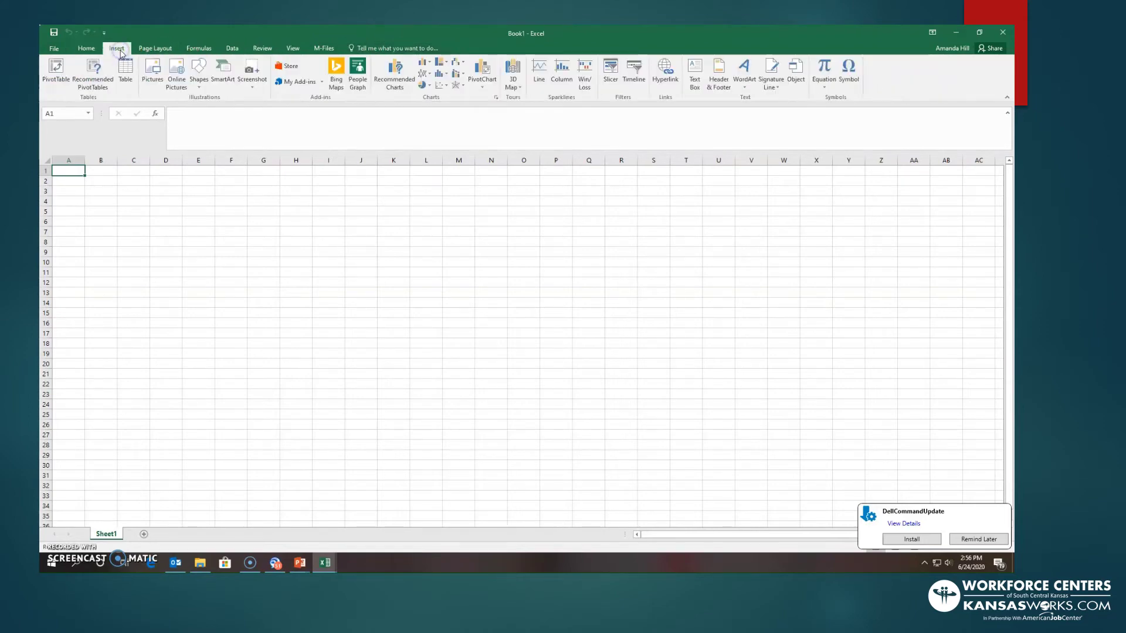
{"action": "left_click", "coordinate": [156, 49]}
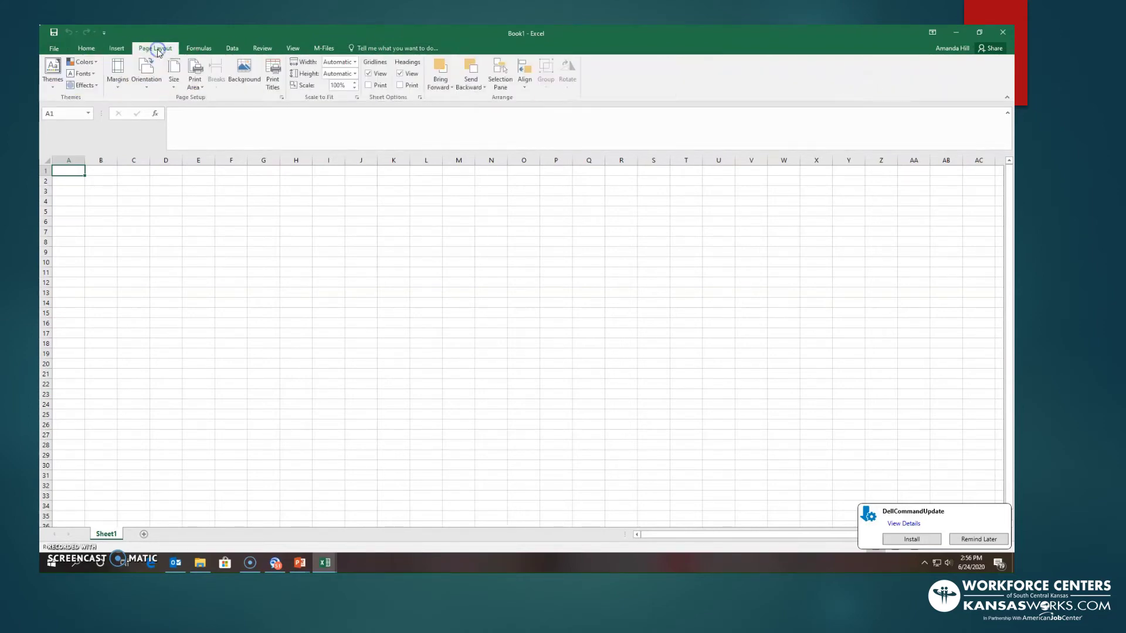
{"action": "left_click", "coordinate": [199, 48]}
{"action": "left_click", "coordinate": [233, 48]}
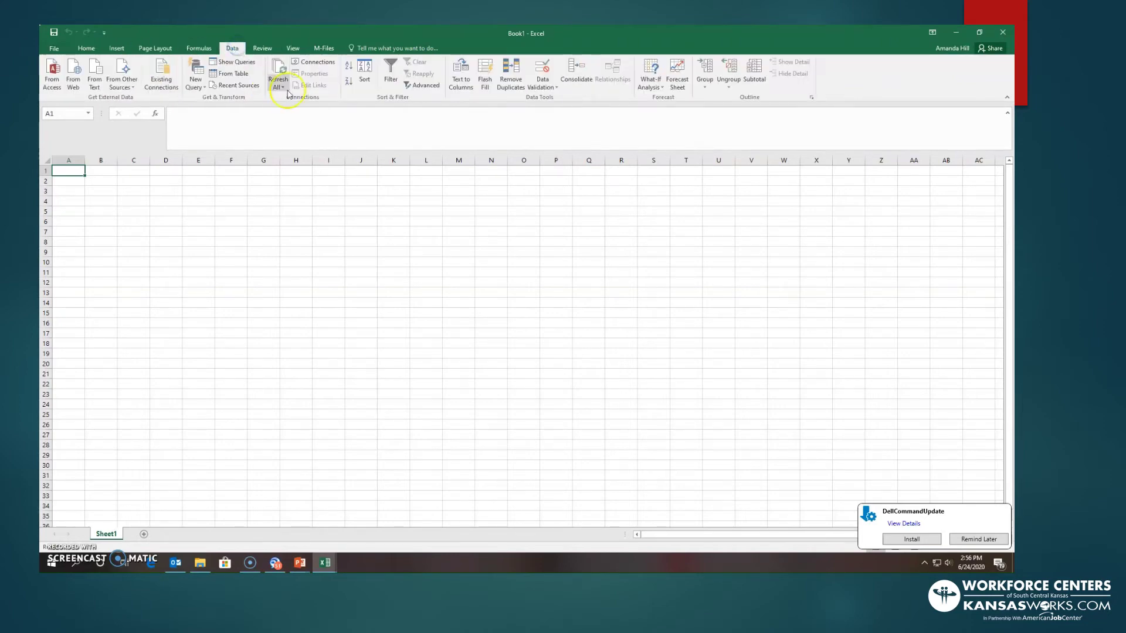
{"action": "left_click", "coordinate": [263, 49]}
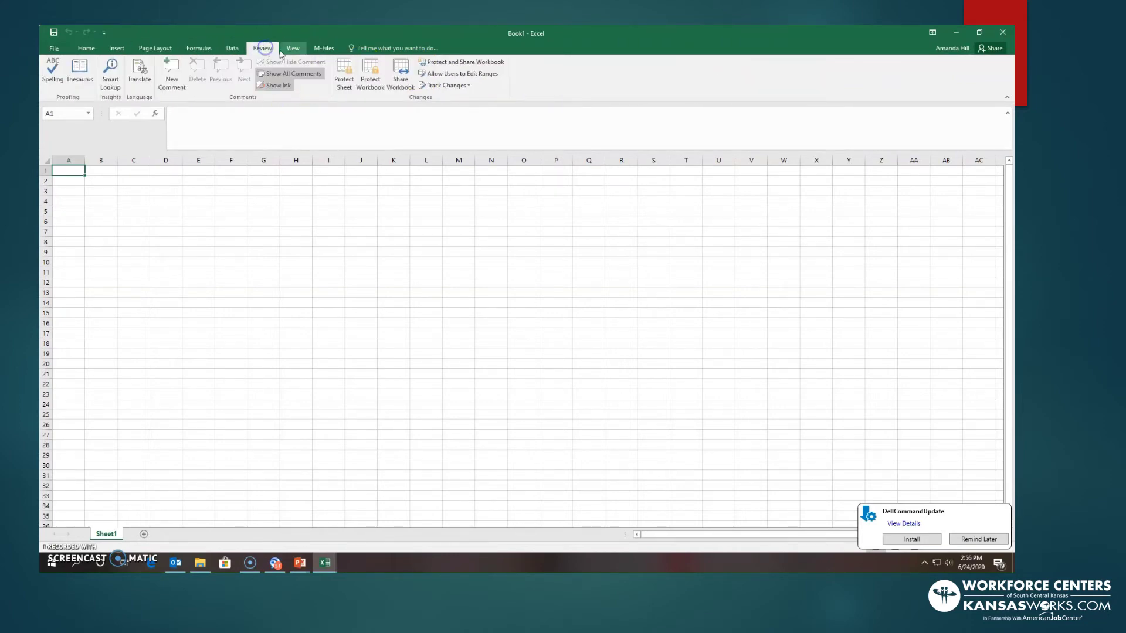
{"action": "left_click", "coordinate": [296, 49]}
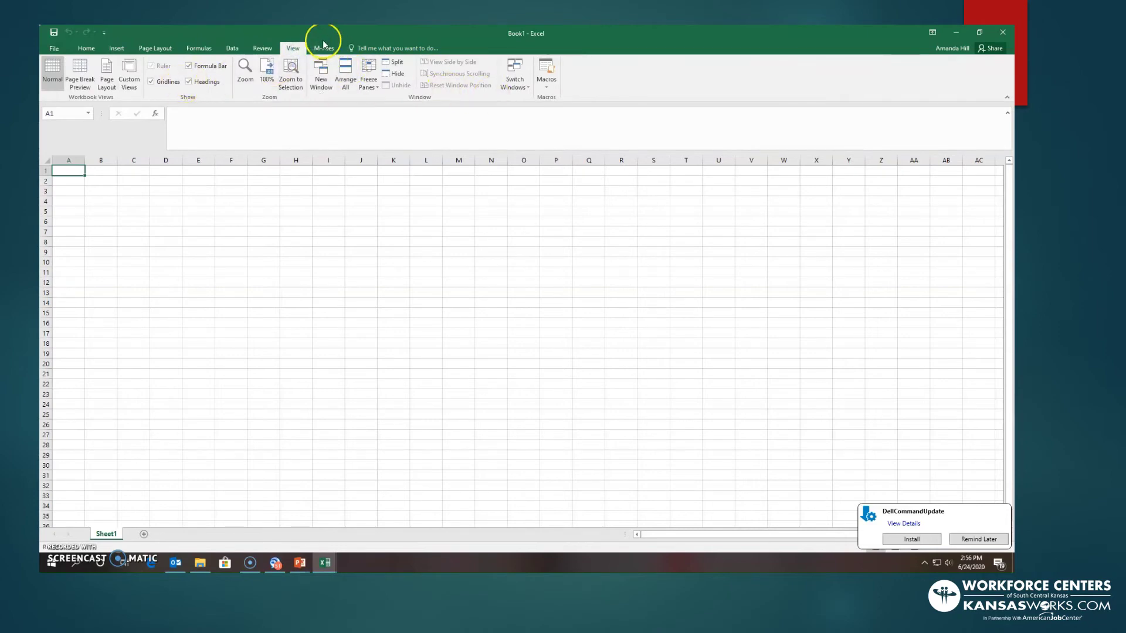
{"action": "left_click", "coordinate": [323, 47]}
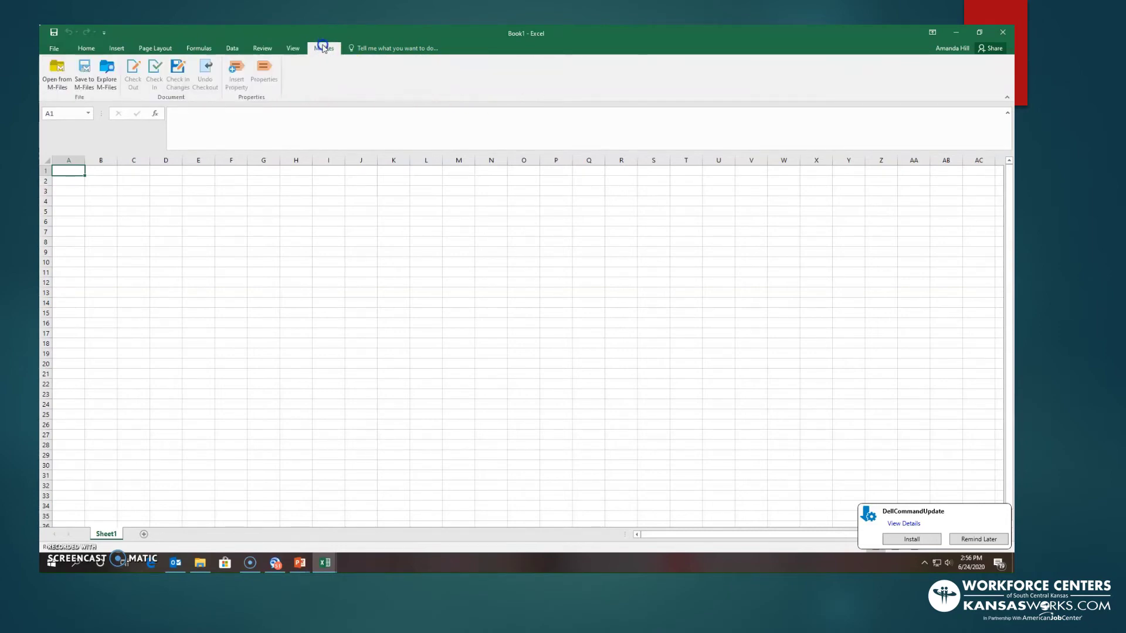
{"action": "left_click", "coordinate": [112, 48]}
{"action": "left_click", "coordinate": [88, 49]}
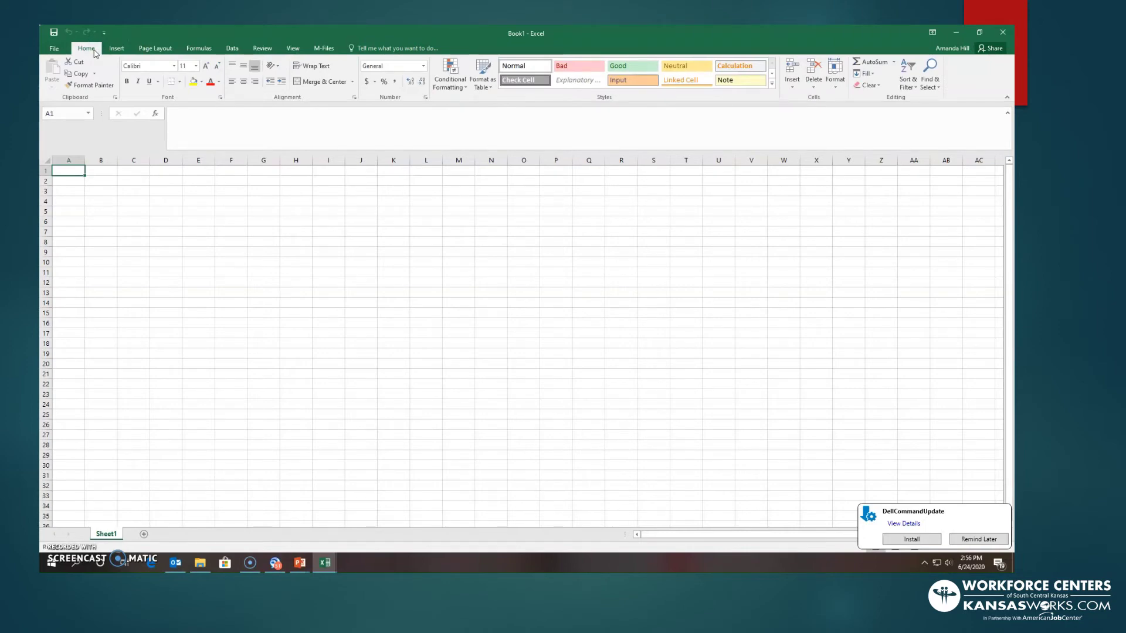
{"action": "left_click", "coordinate": [116, 49]}
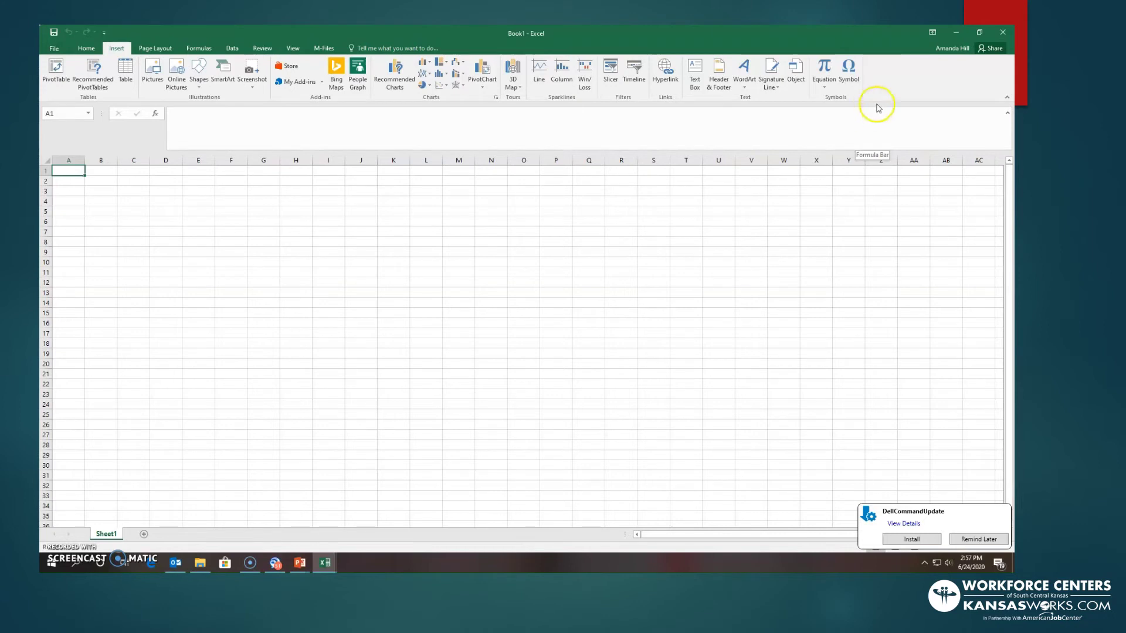
Collapse the ribbon to tab names, then show the Home commands temporarily around selecting cell D5
{"action": "left_click", "coordinate": [1007, 100]}
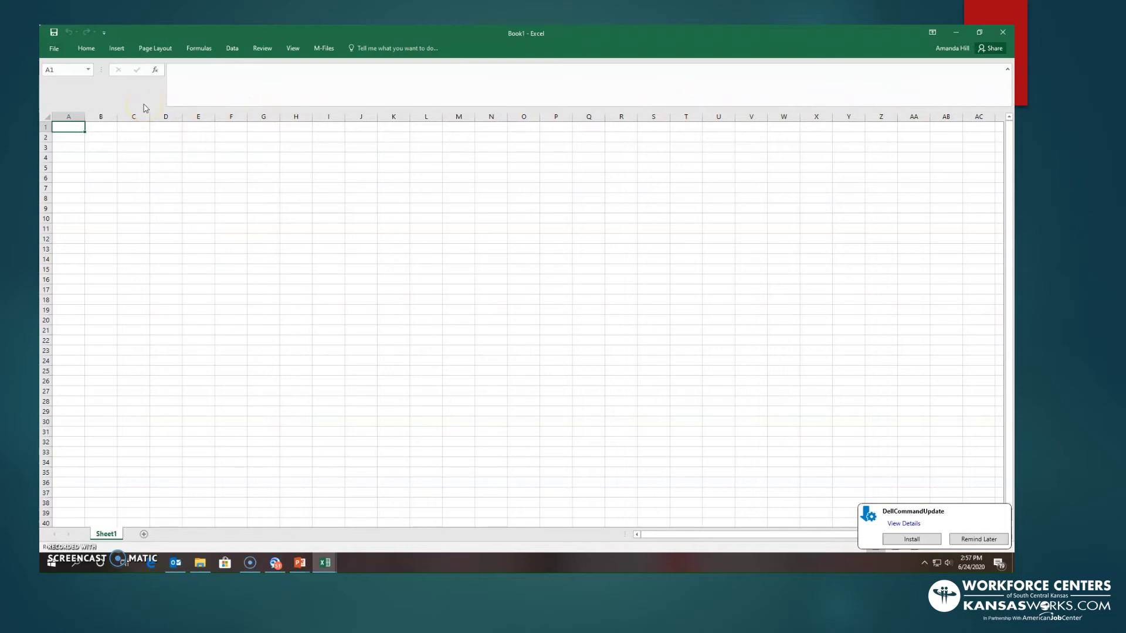
{"action": "left_click", "coordinate": [86, 49]}
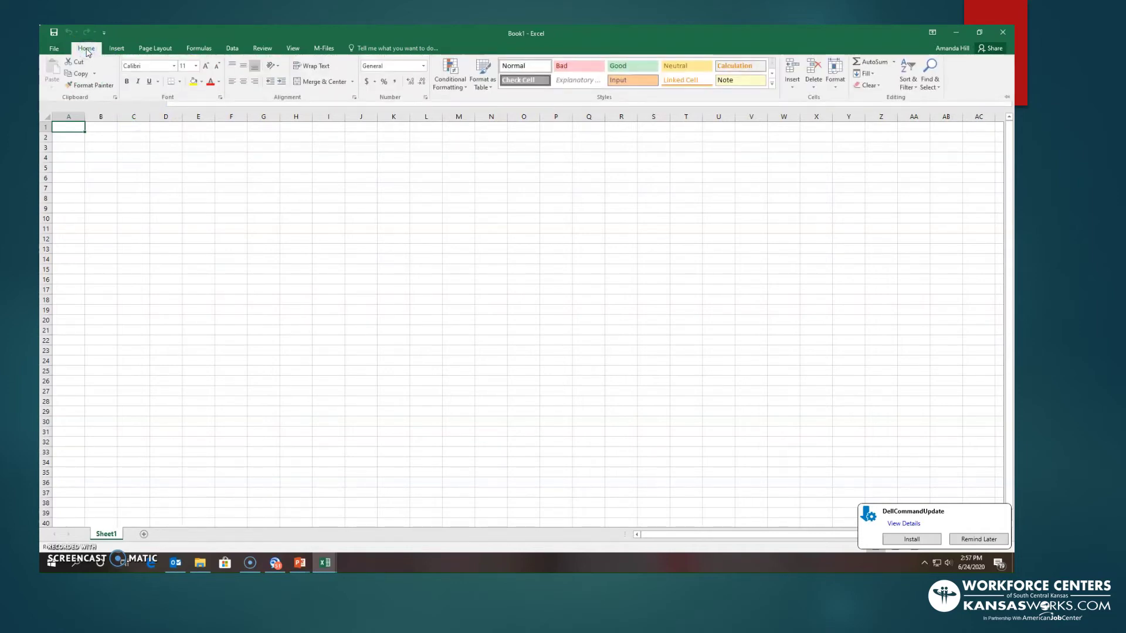
{"action": "left_click", "coordinate": [169, 172]}
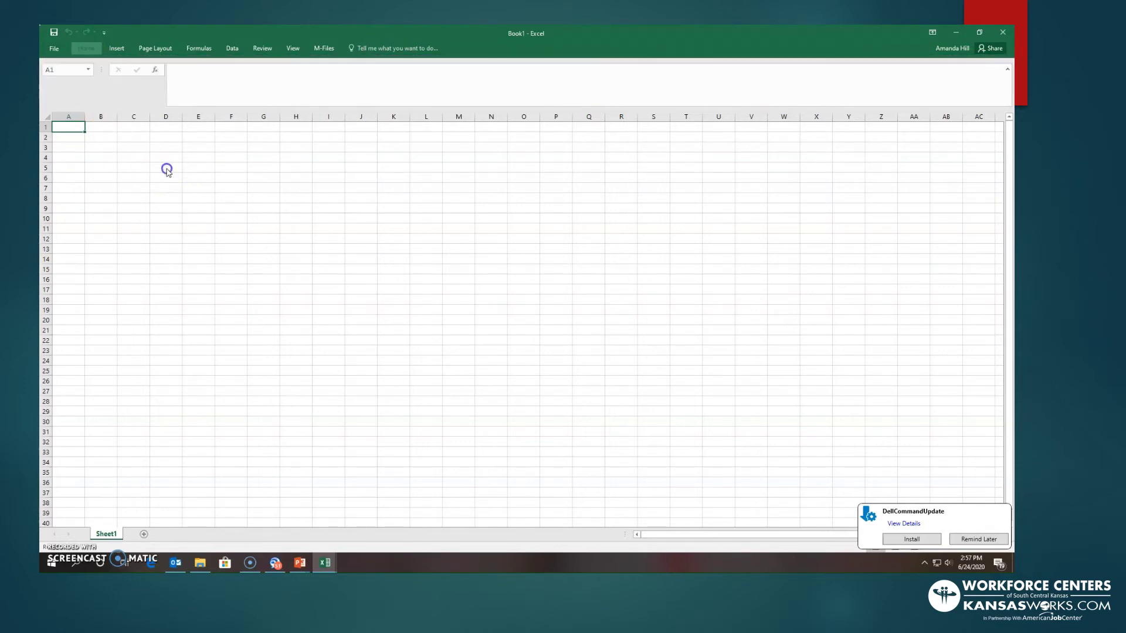
{"action": "left_click", "coordinate": [167, 169]}
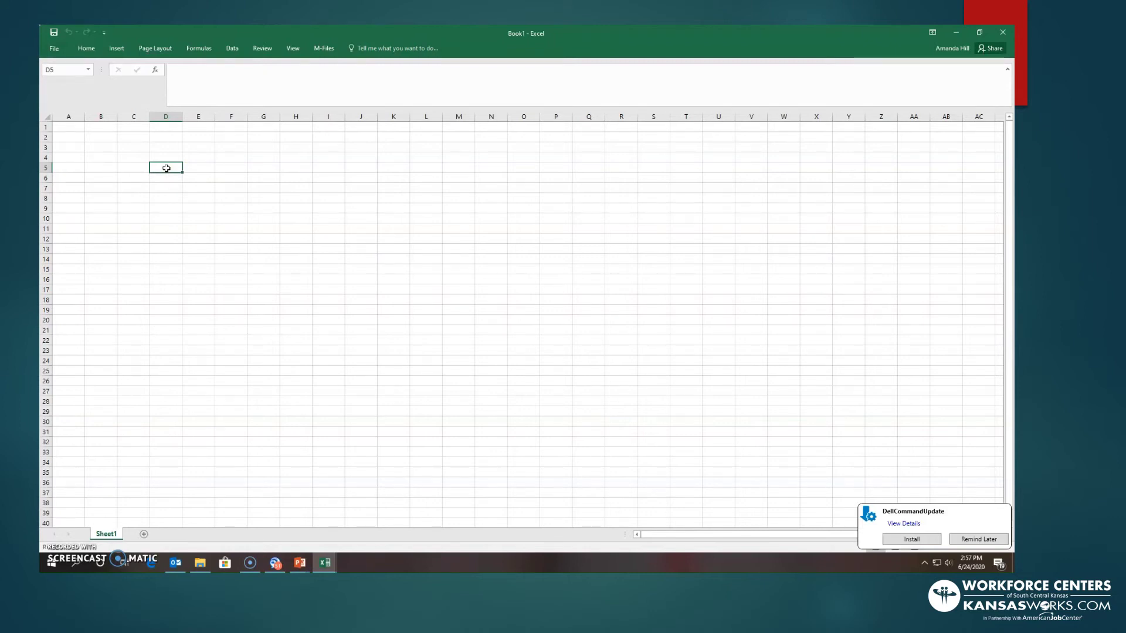
{"action": "left_click", "coordinate": [86, 50]}
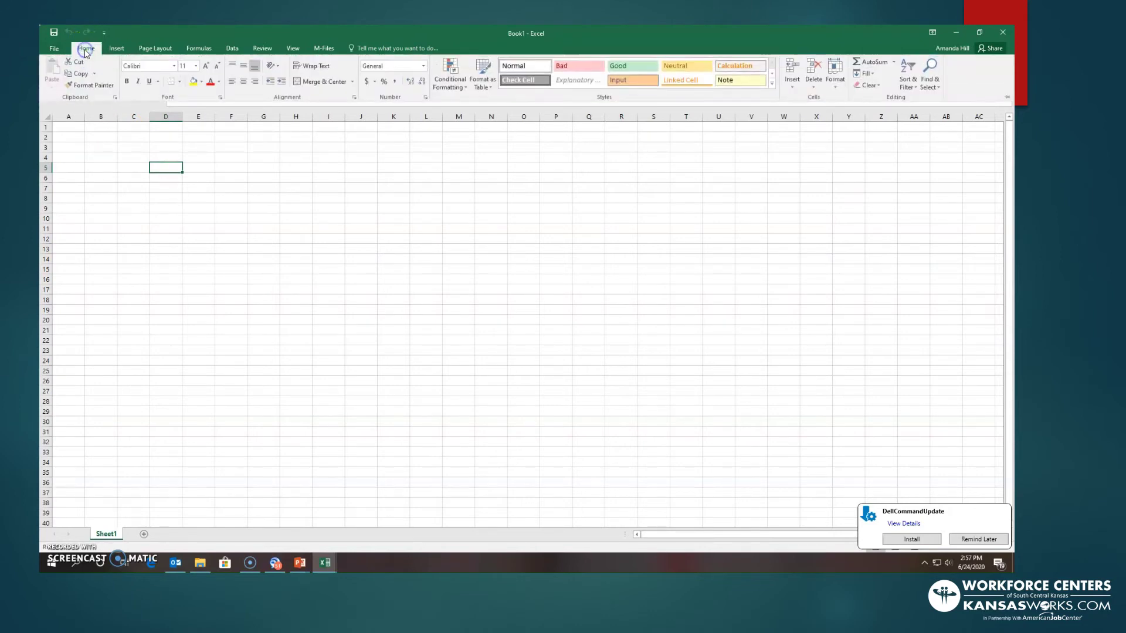
Pin the ribbon open, then collapse it once more and re-pin it from the Home commands
{"action": "left_click", "coordinate": [1006, 97]}
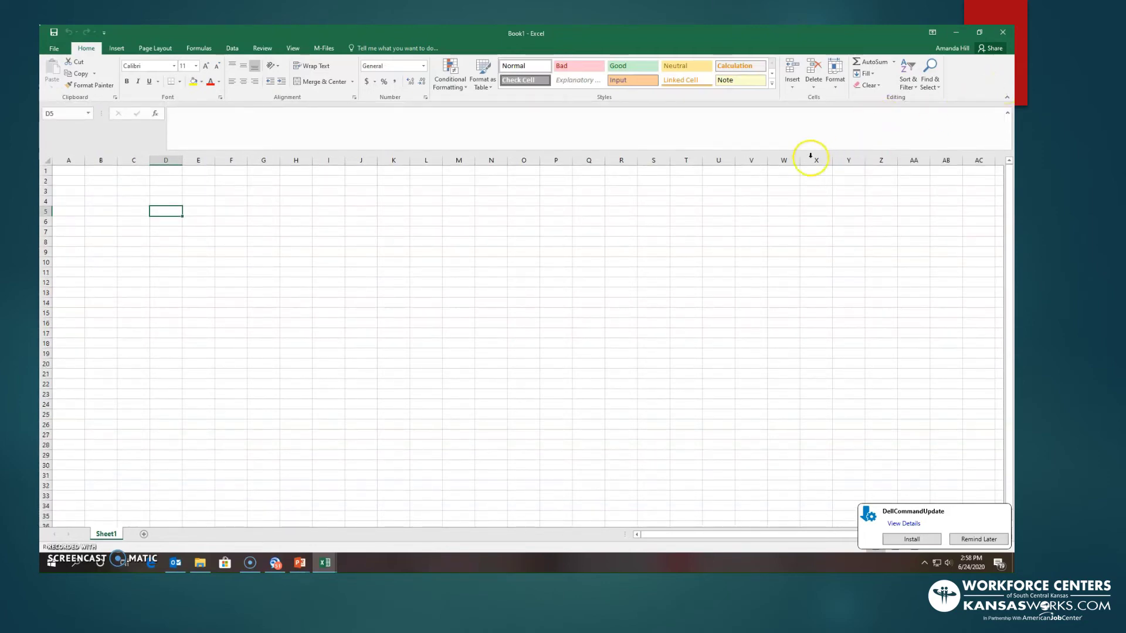
{"action": "left_click", "coordinate": [233, 222]}
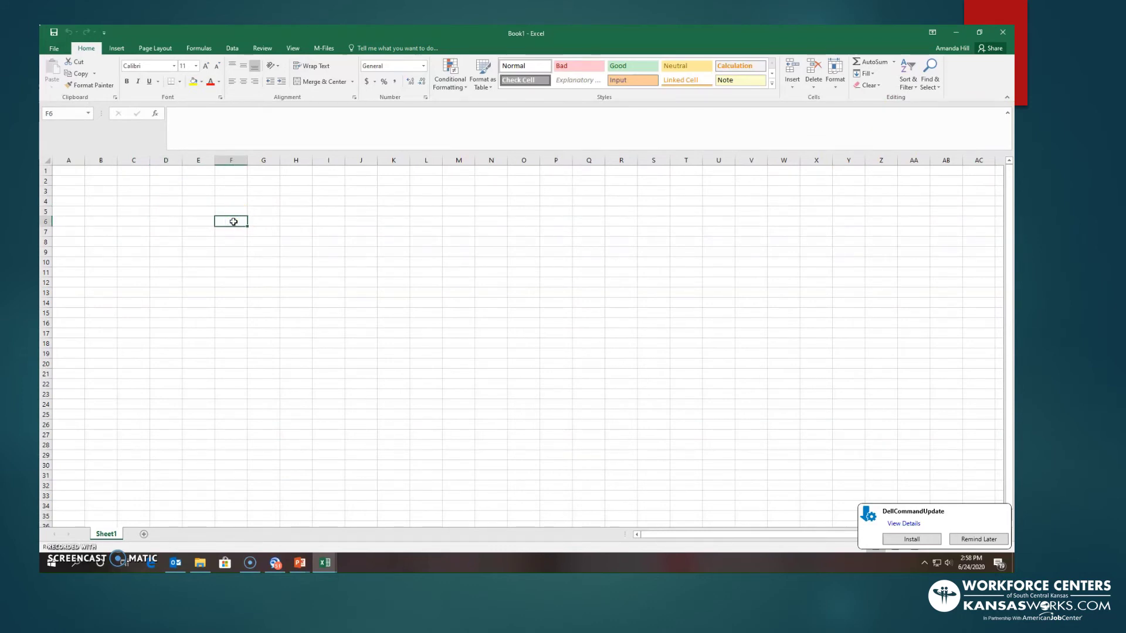
{"action": "scroll", "coordinate": [234, 222], "scroll_direction": "down", "scroll_amount": 1}
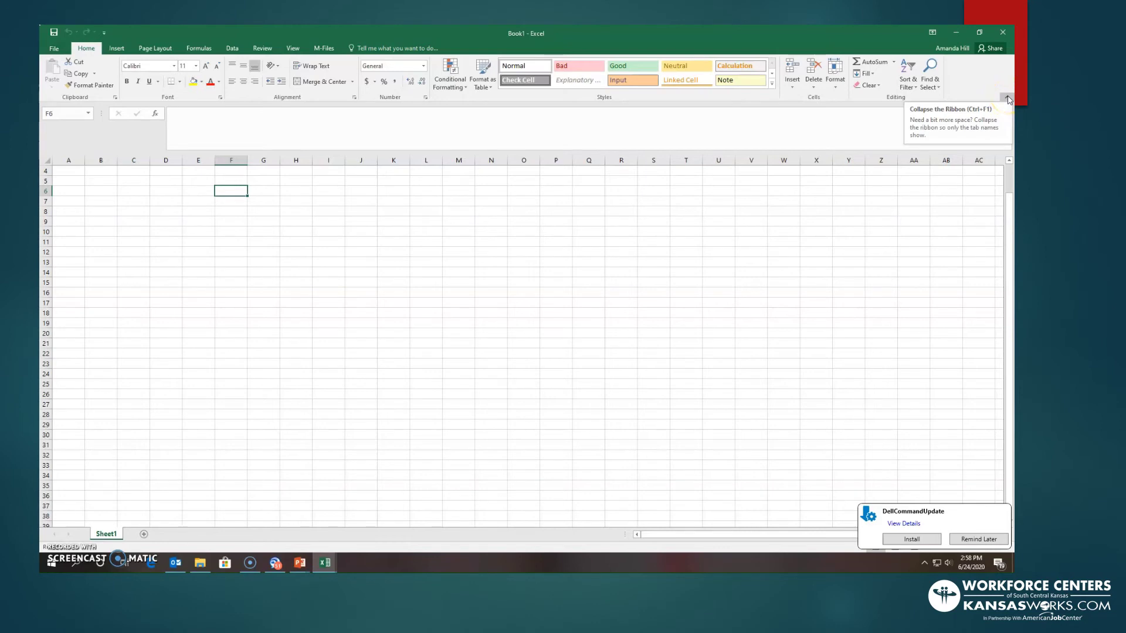
{"action": "left_click", "coordinate": [1008, 100]}
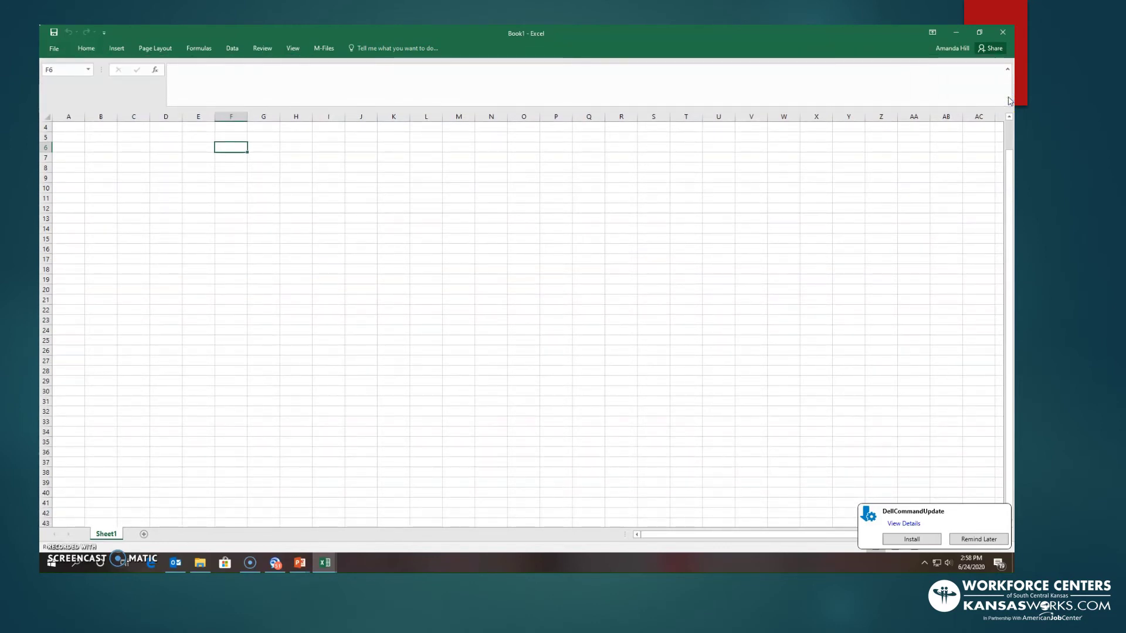
{"action": "left_click", "coordinate": [86, 48]}
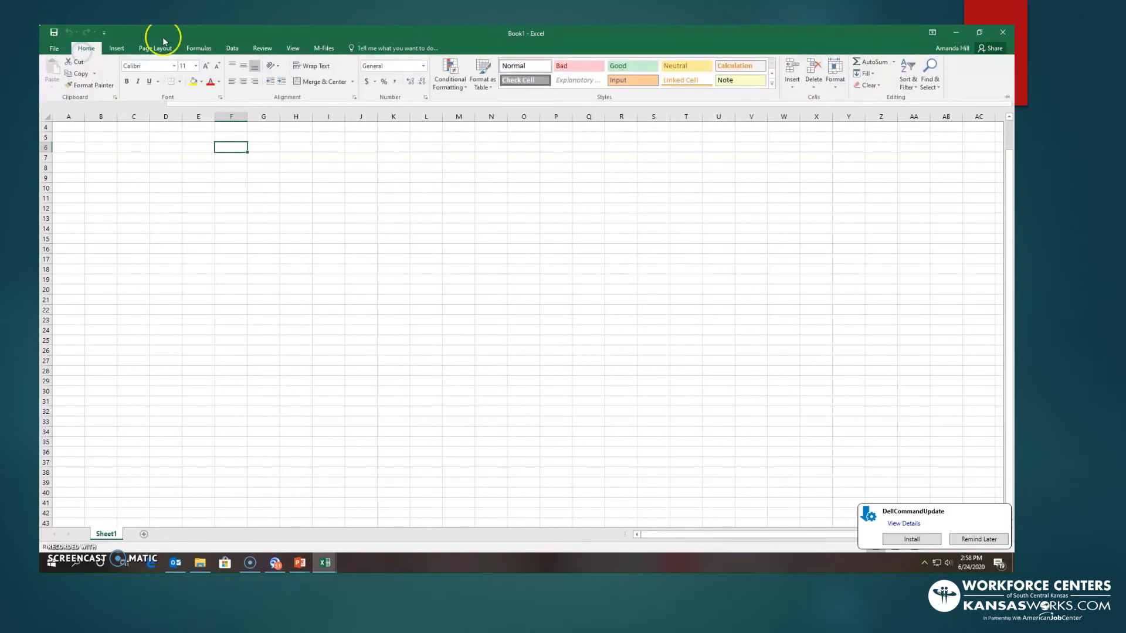
{"action": "left_click", "coordinate": [1007, 99]}
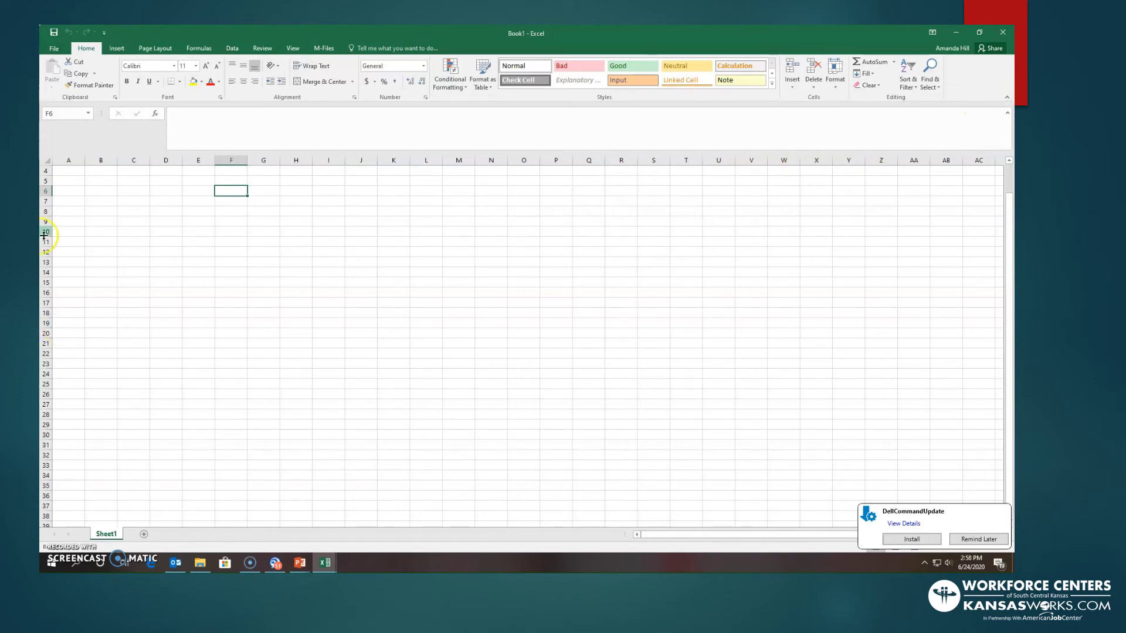
Step through the Insert, Page Layout, Formulas, Data and Review commands, ending on View
{"action": "left_click", "coordinate": [117, 50]}
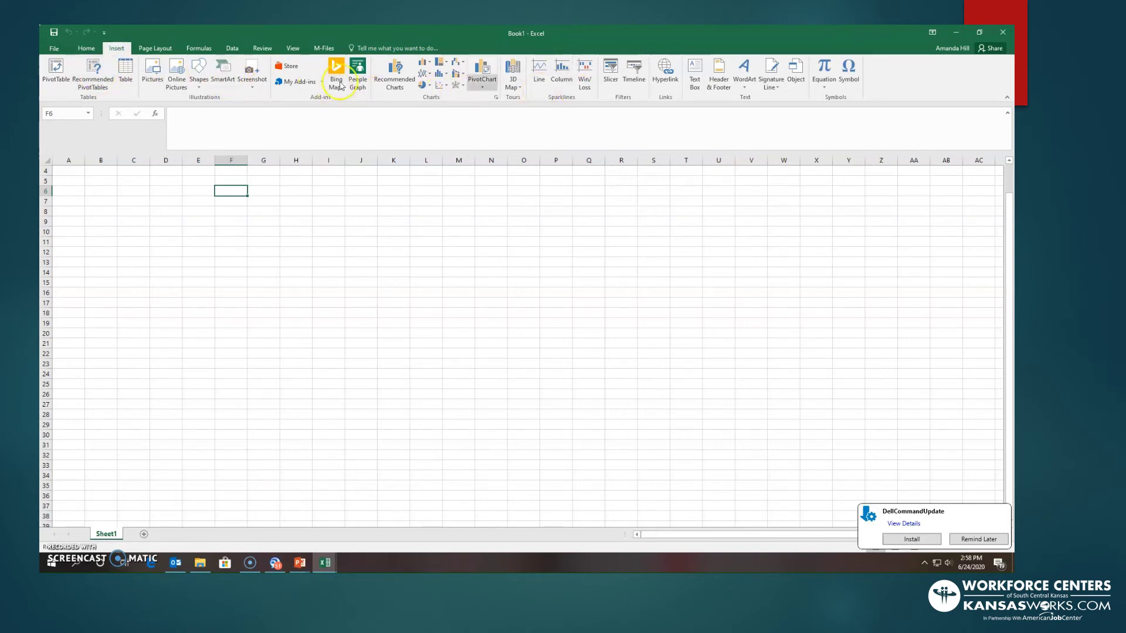
{"action": "left_click", "coordinate": [155, 49]}
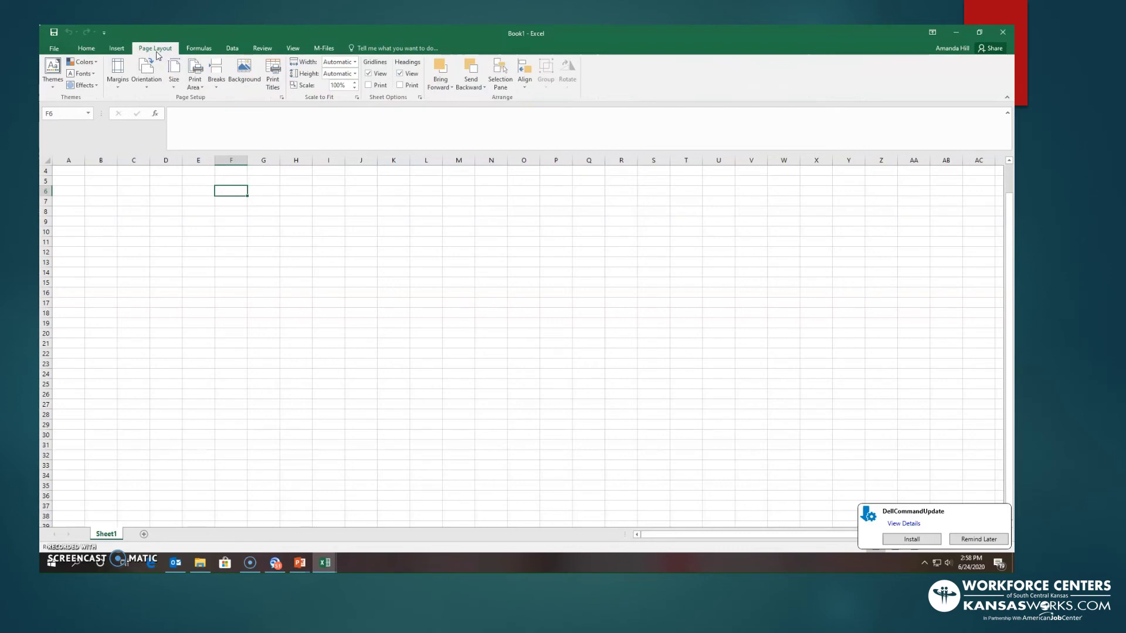
{"action": "left_click", "coordinate": [187, 49]}
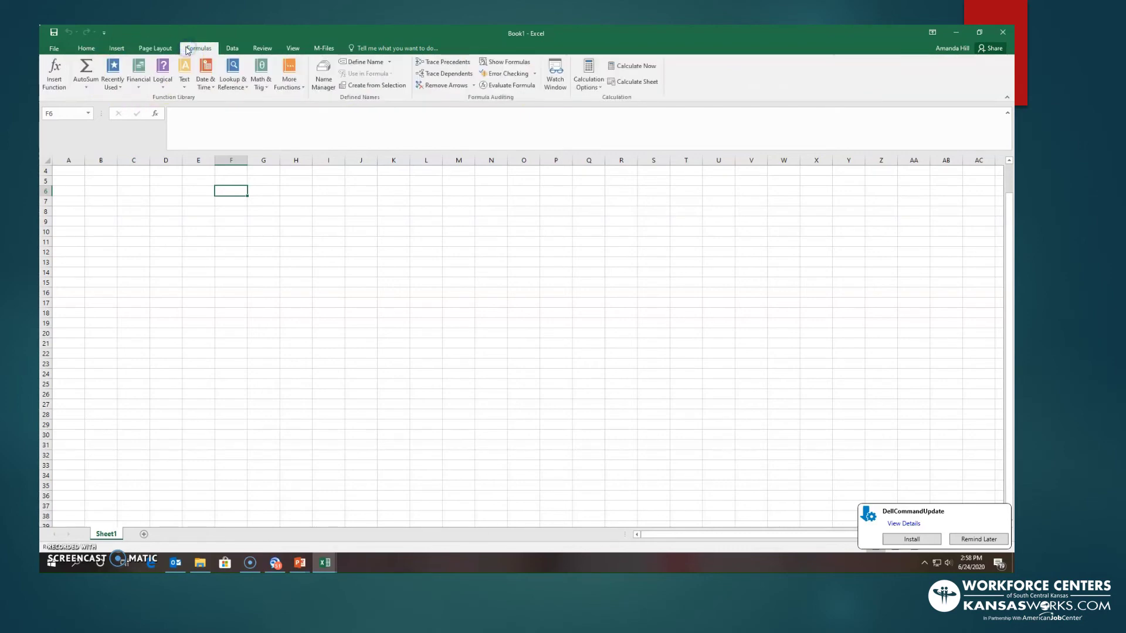
{"action": "left_click", "coordinate": [231, 48]}
{"action": "left_click", "coordinate": [261, 51]}
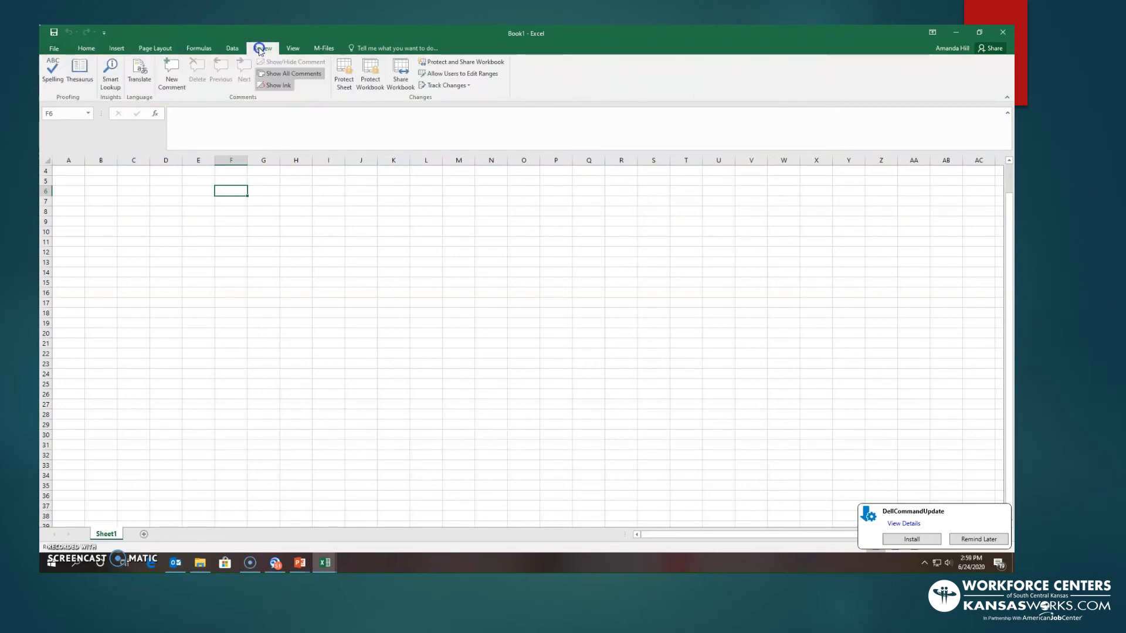
{"action": "left_click", "coordinate": [292, 49]}
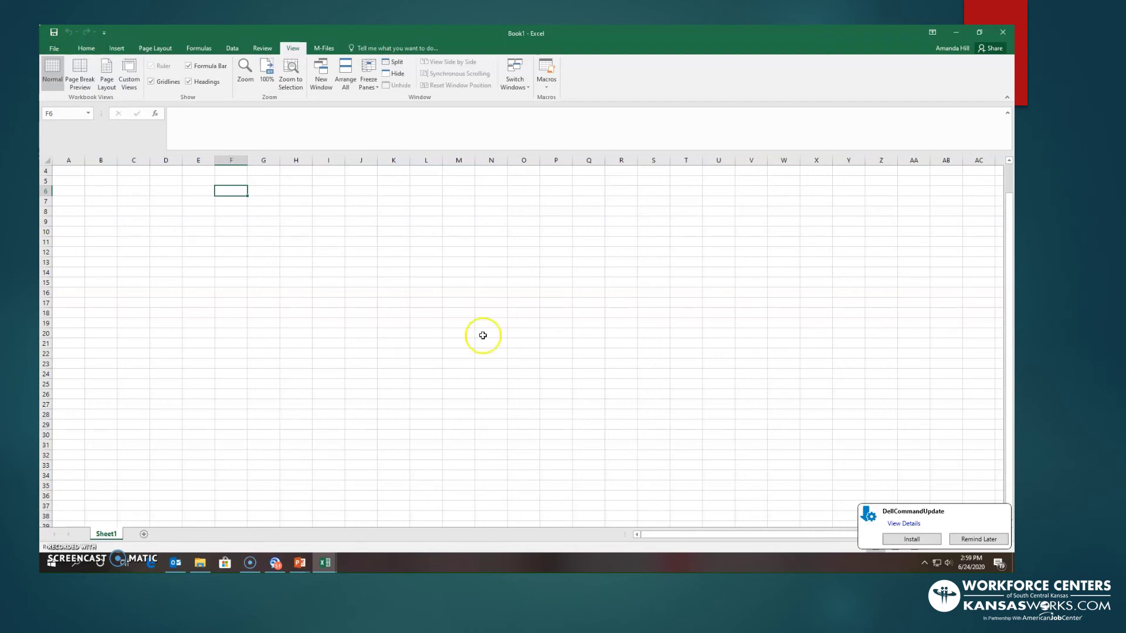
Postpone the update notice with Remind Later and switch the sheet to Page Layout view
{"action": "left_click", "coordinate": [964, 539]}
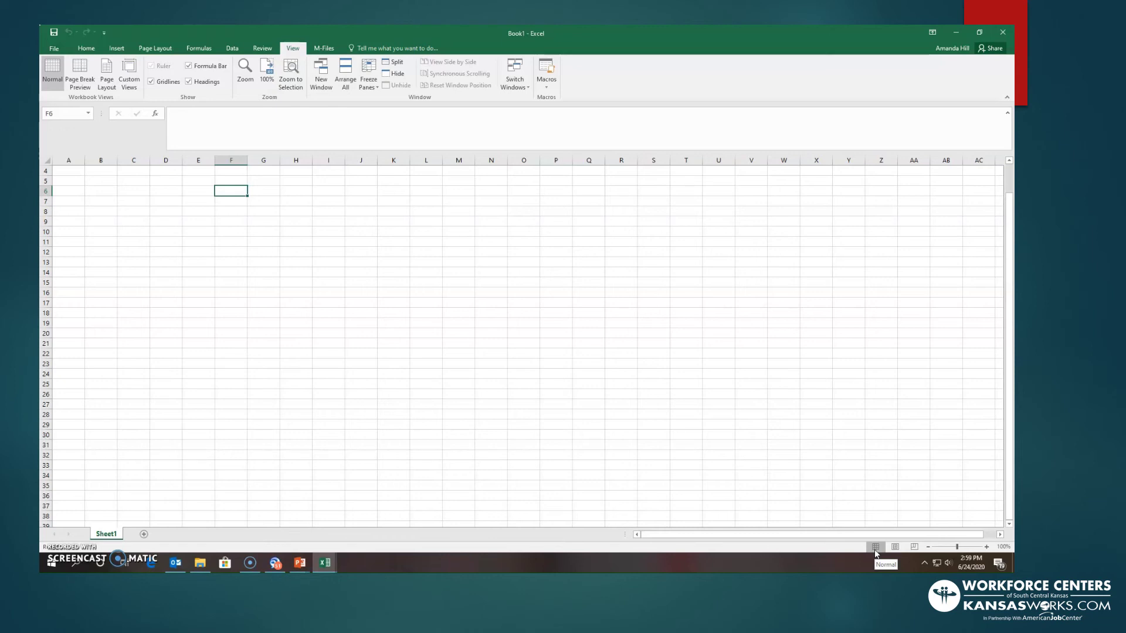
{"action": "left_click", "coordinate": [894, 547]}
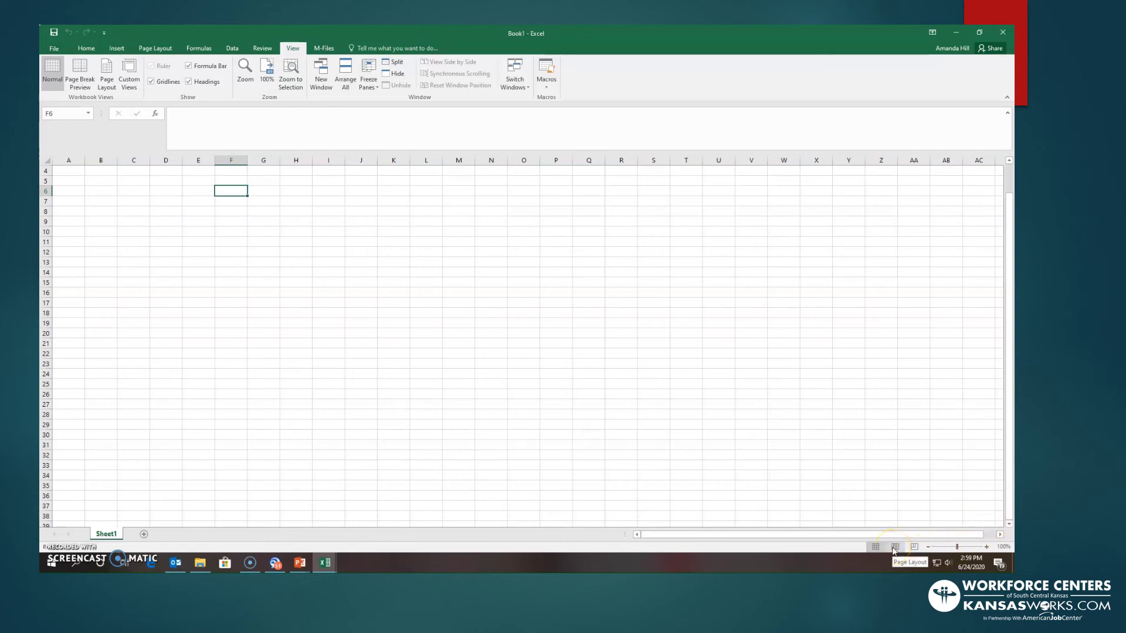
{"action": "left_click", "coordinate": [921, 549]}
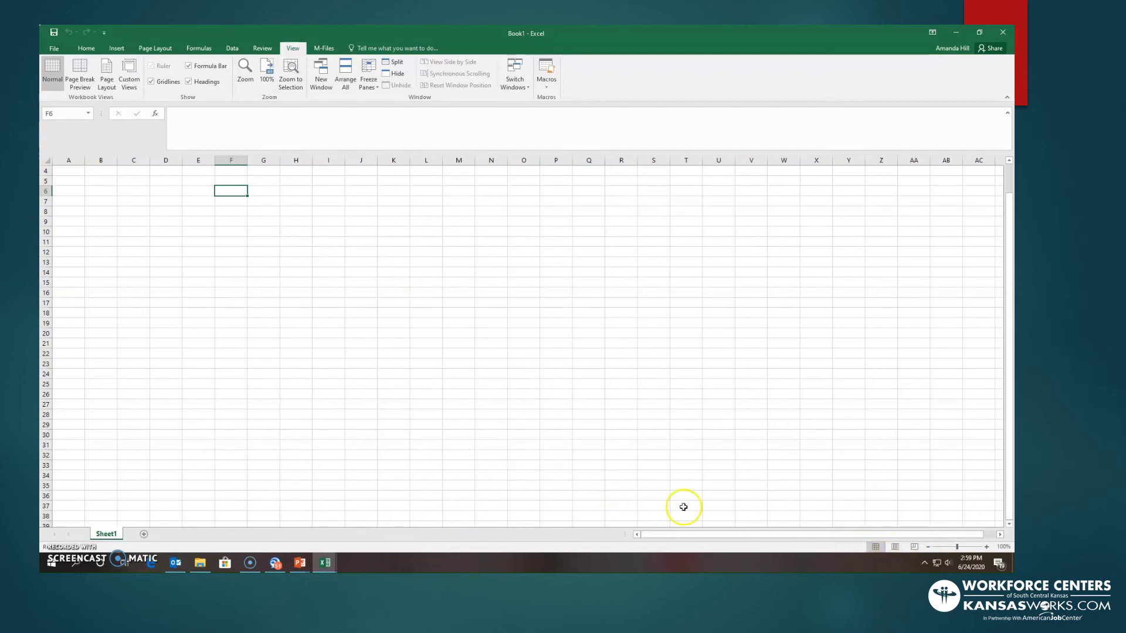
{"action": "left_click", "coordinate": [896, 549]}
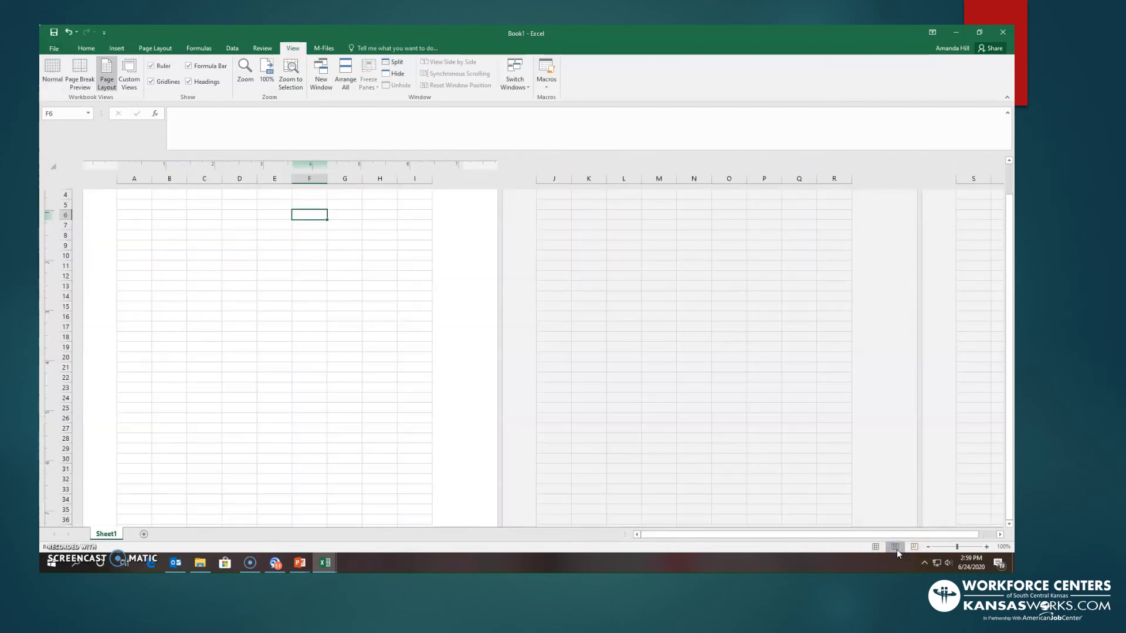
{"action": "scroll", "coordinate": [628, 433], "scroll_direction": "up", "scroll_amount": 3}
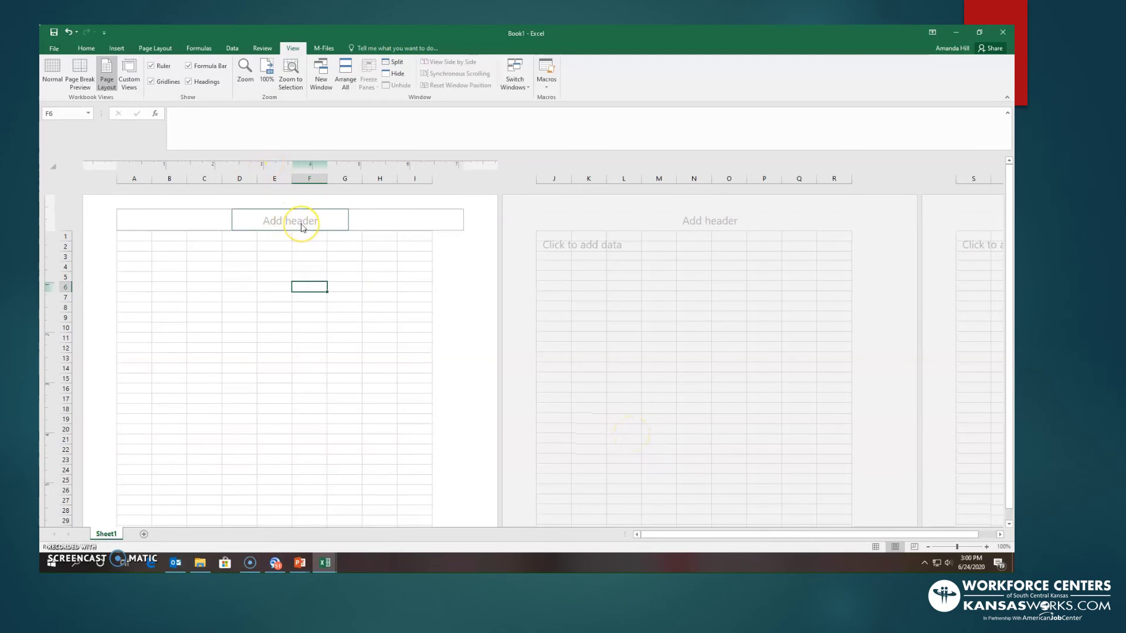
{"action": "scroll", "coordinate": [367, 375], "scroll_direction": "down", "scroll_amount": 8}
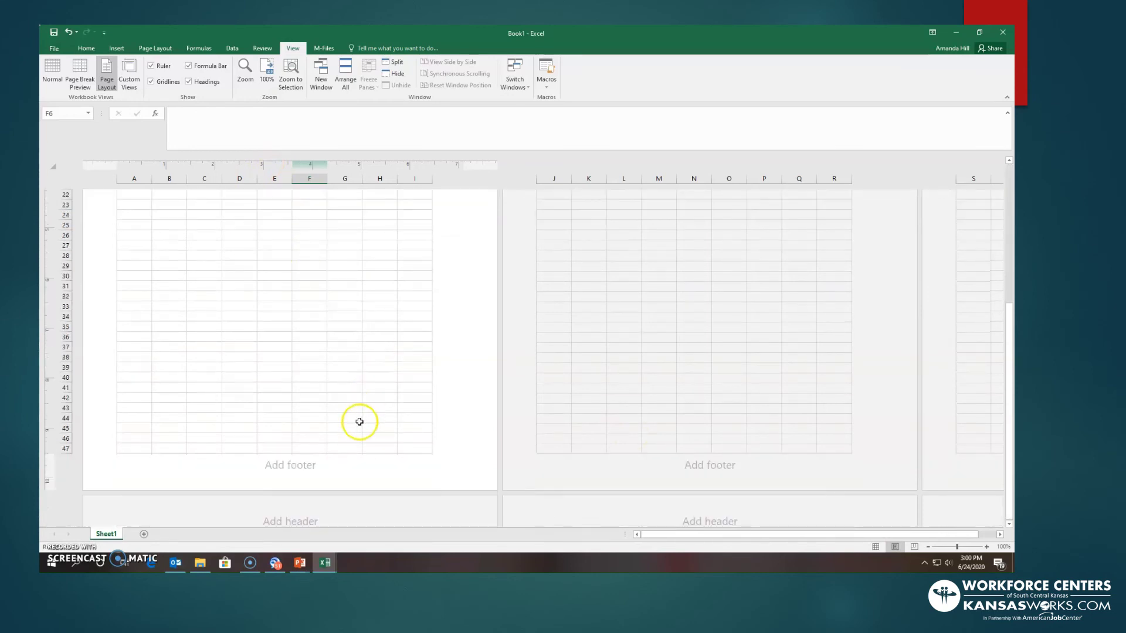
Switch to Page Break Preview, select F3:I11, then return the sheet to Normal view
{"action": "left_click", "coordinate": [914, 548]}
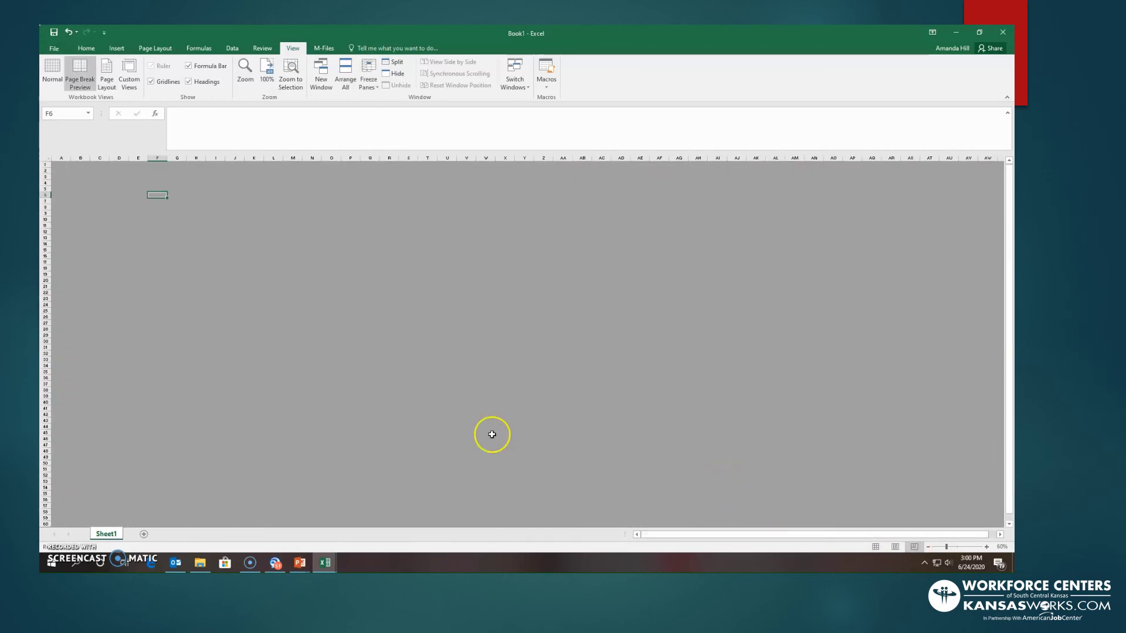
{"action": "left_click_drag", "start_coordinate": [150, 176], "coordinate": [207, 225]}
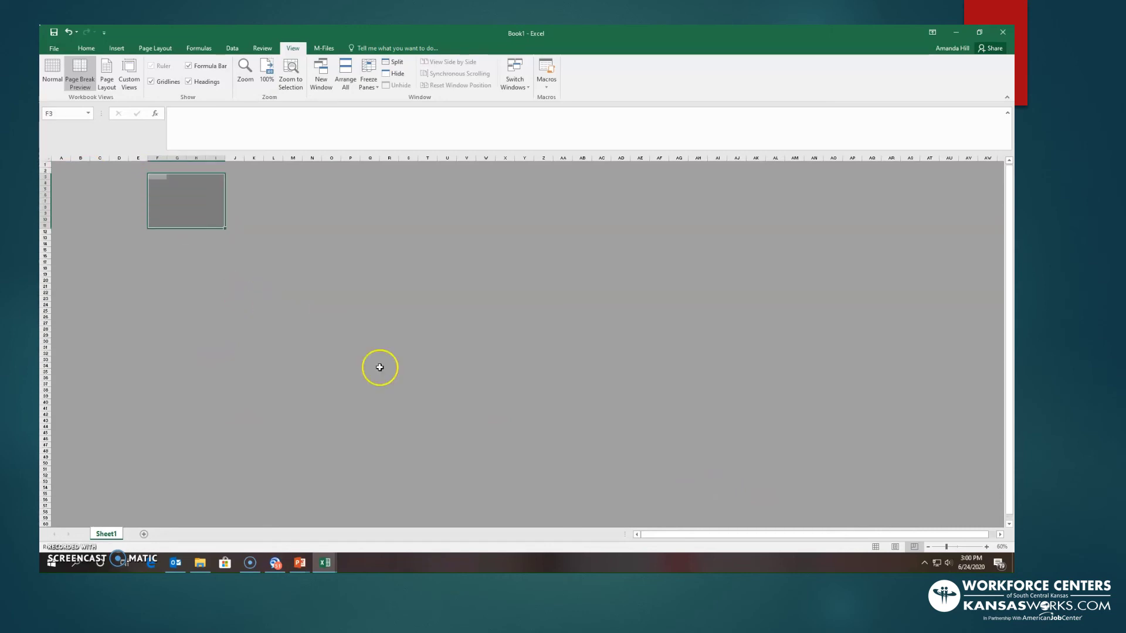
{"action": "left_click", "coordinate": [876, 547]}
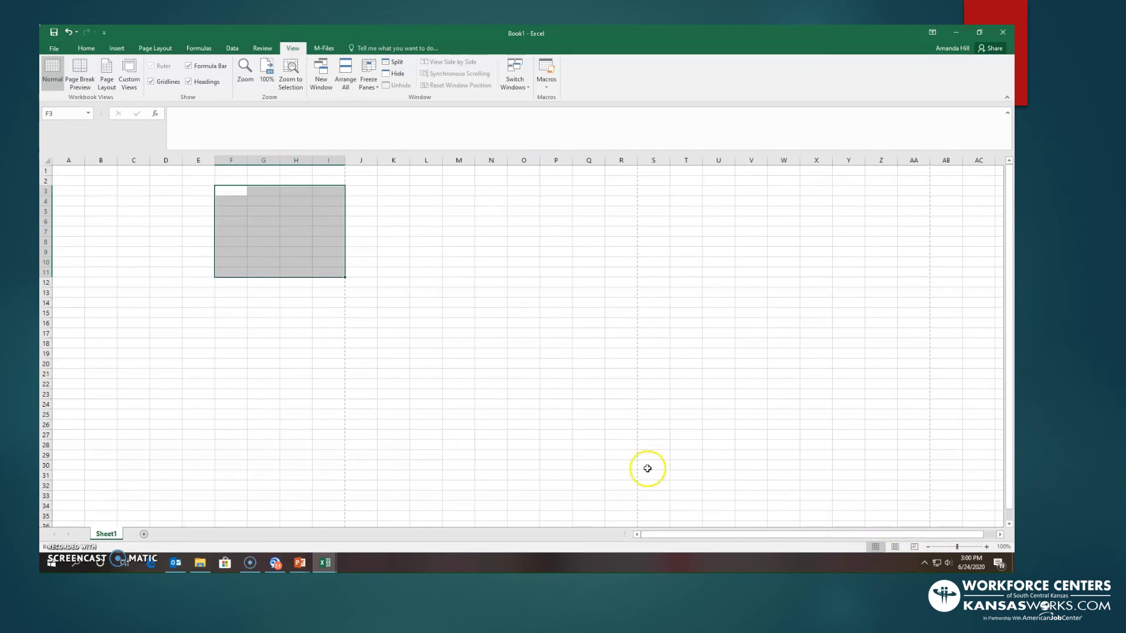
Deselect F3:I11 via cell M19, make J1 the active cell, and bring up the Home commands
{"action": "left_click", "coordinate": [461, 351]}
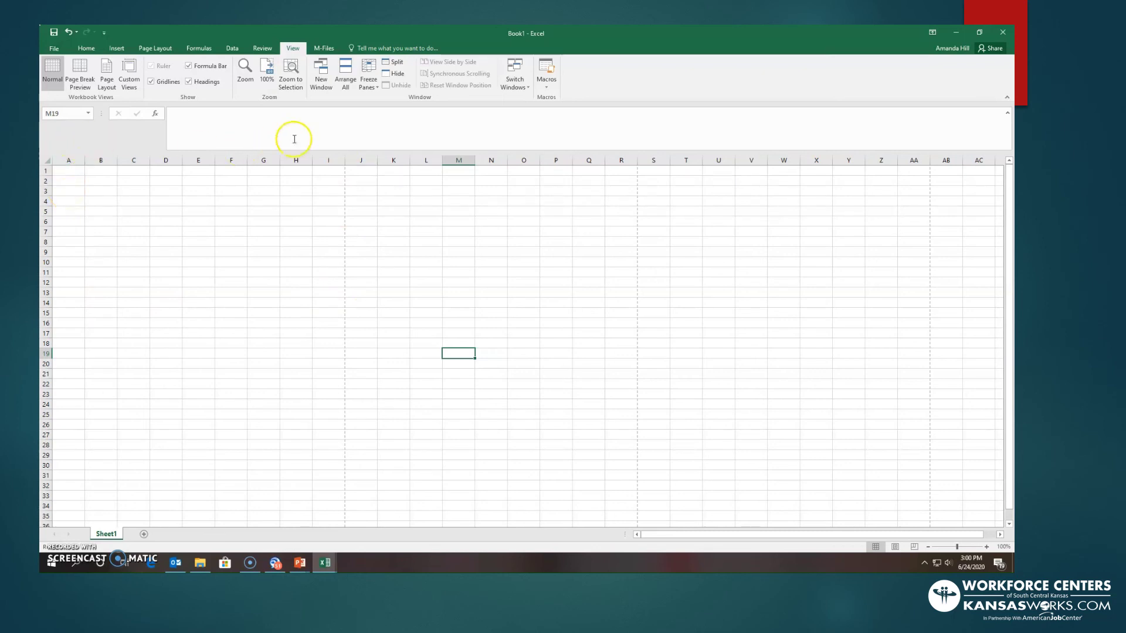
{"action": "left_click", "coordinate": [369, 170]}
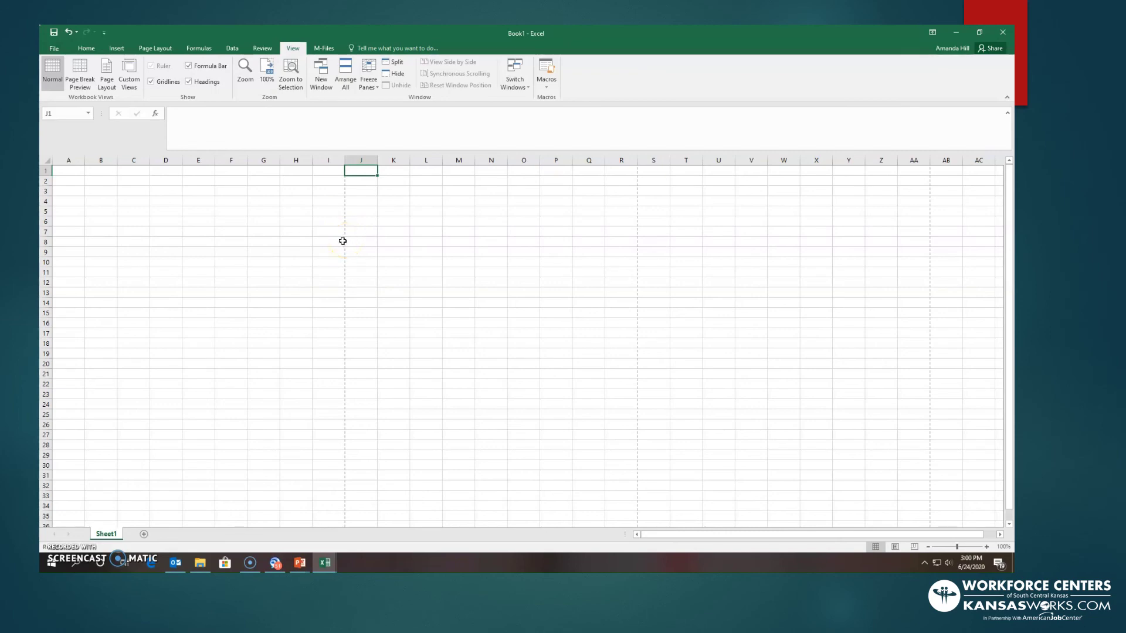
{"action": "left_click", "coordinate": [86, 48]}
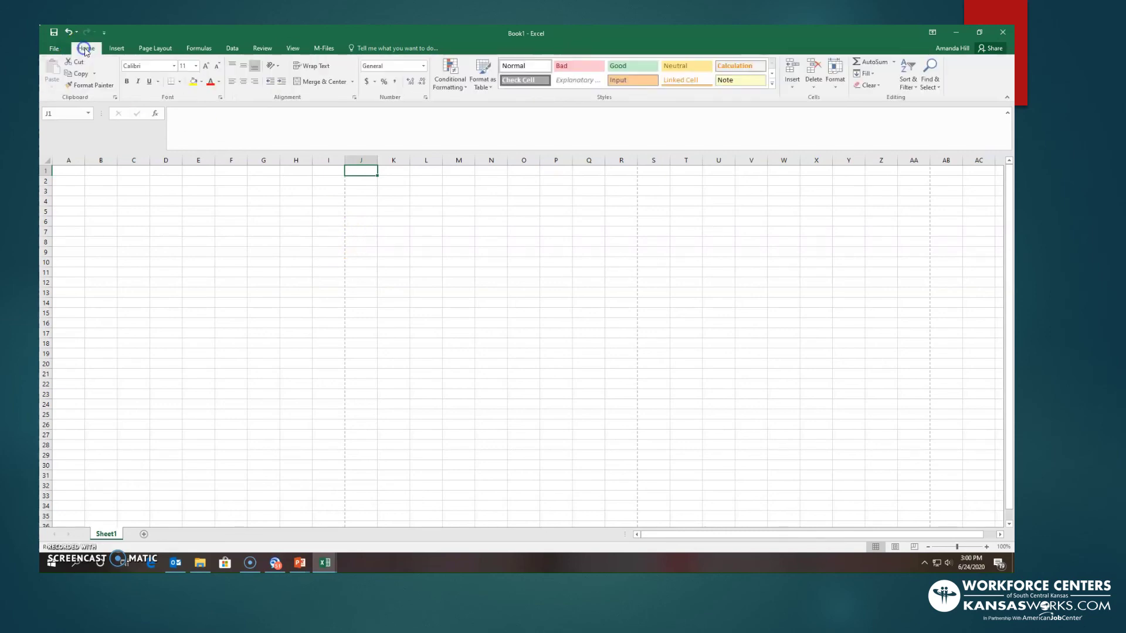
From the View tab's Workbook Views group, pass through Page Break Preview into Page Layout view
{"action": "left_click", "coordinate": [292, 48]}
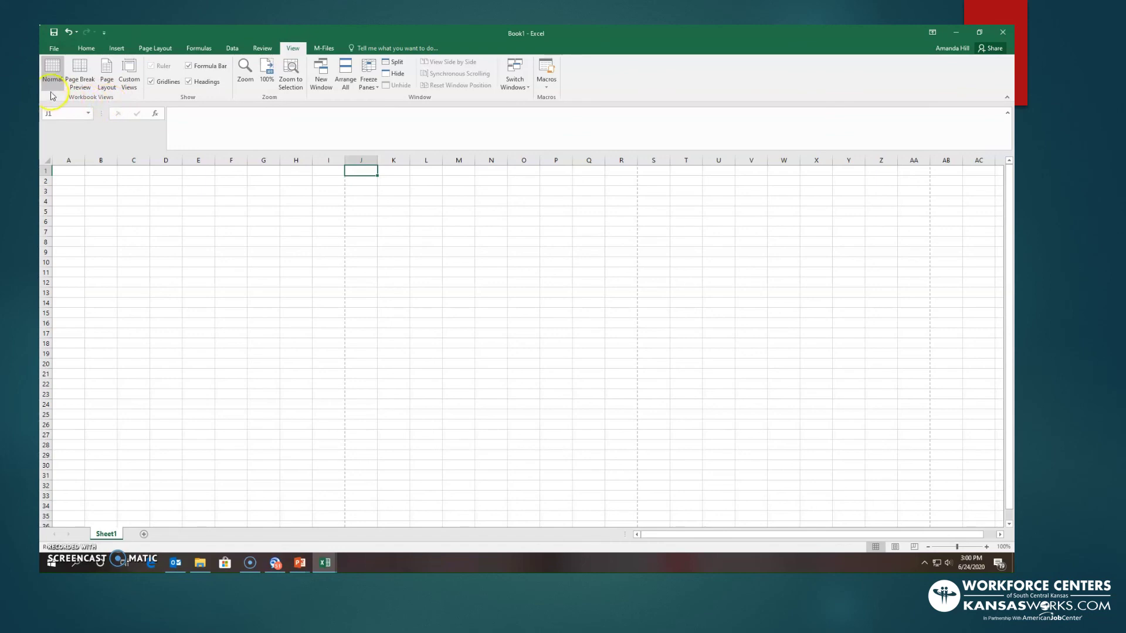
{"action": "left_click", "coordinate": [78, 72]}
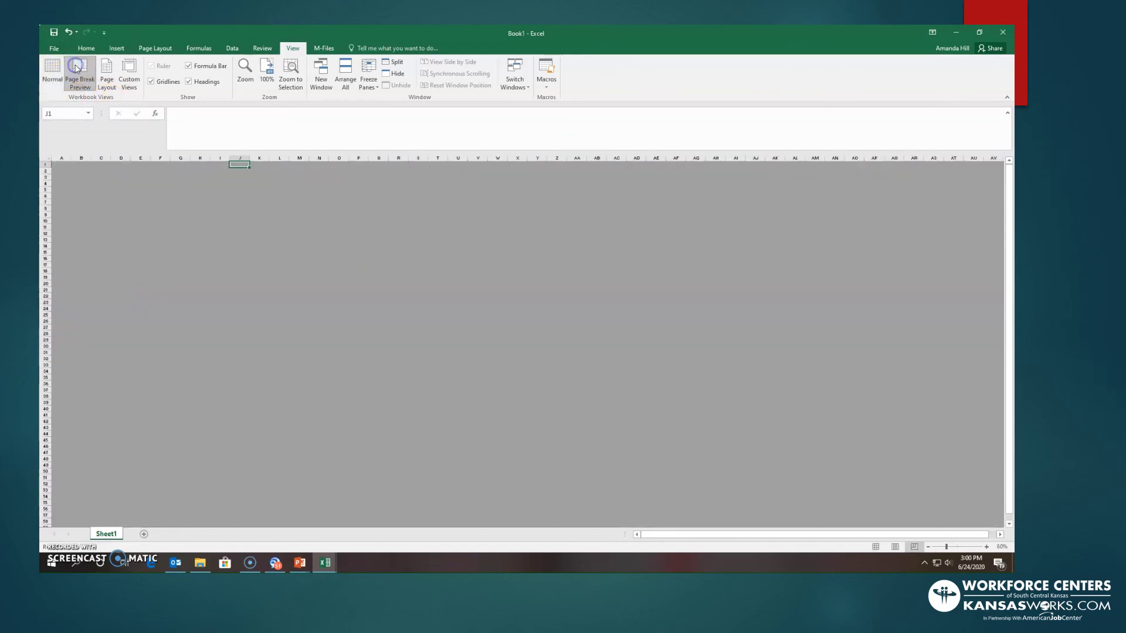
{"action": "left_click", "coordinate": [111, 70]}
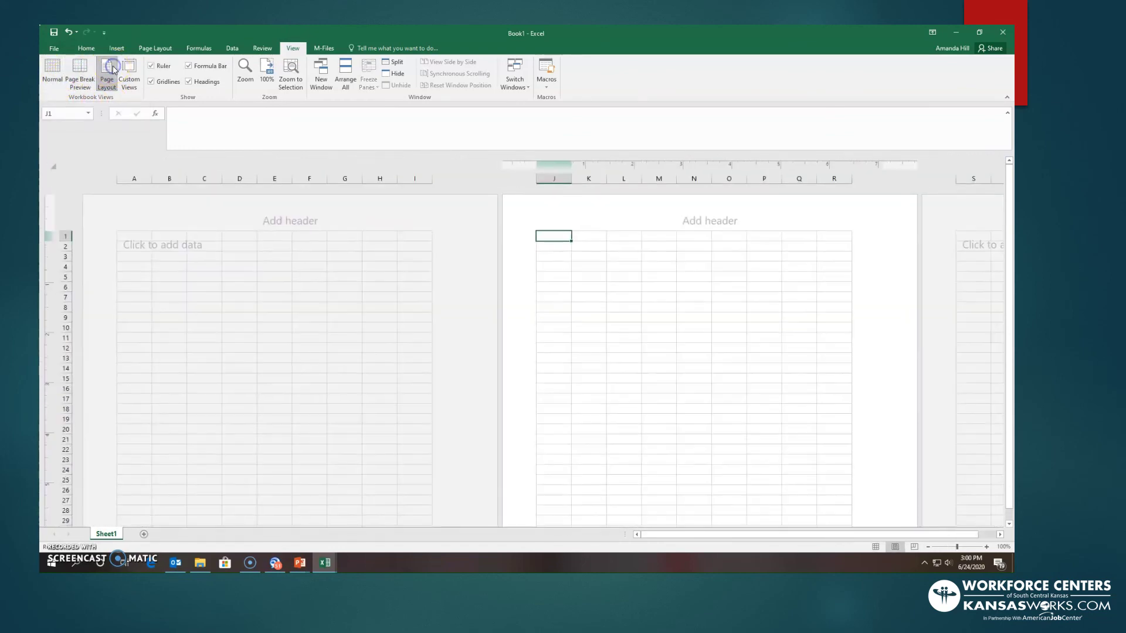